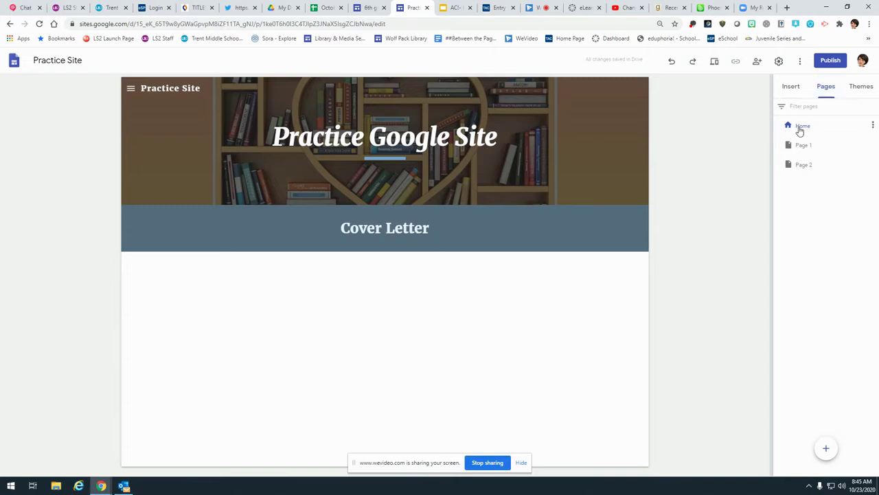
- Add a new page named "Cover Letter" to the site
{"action": "left_click", "coordinate": [823, 451]}
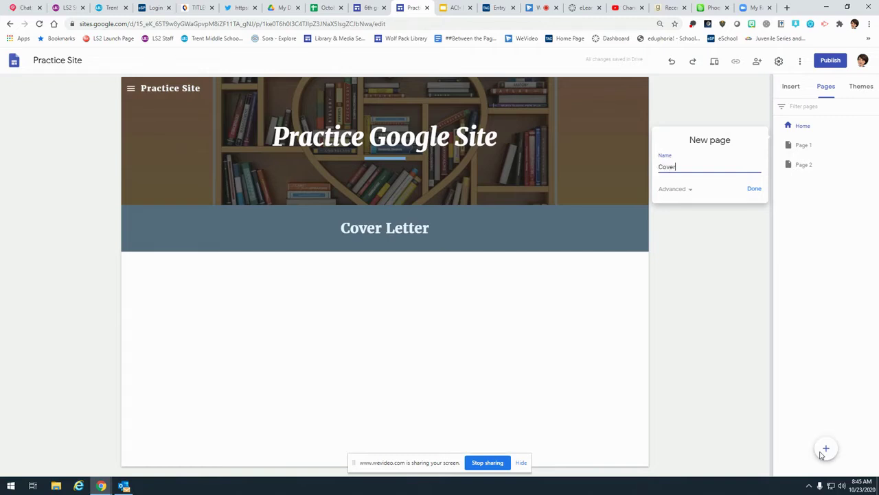
{"action": "type", "text": "Cover Letter"}
{"action": "key", "text": "Return"}
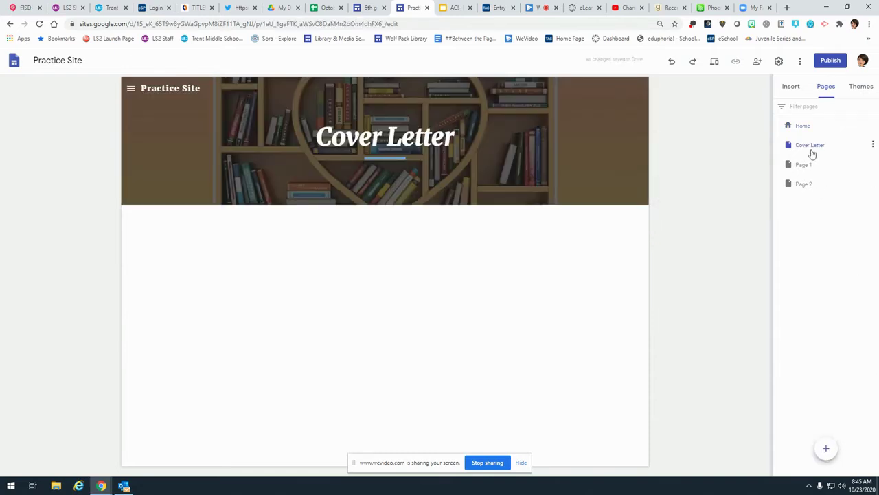
- Set the site's navigation mode to Top and move the Cover Letter page below Page 2 in the page order
{"action": "left_click", "coordinate": [779, 62]}
{"action": "left_click", "coordinate": [557, 221]}
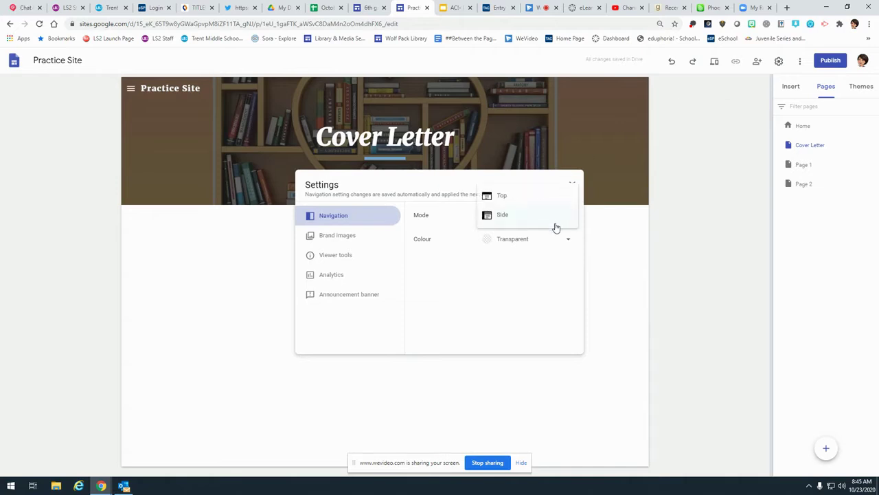
{"action": "left_click", "coordinate": [531, 197]}
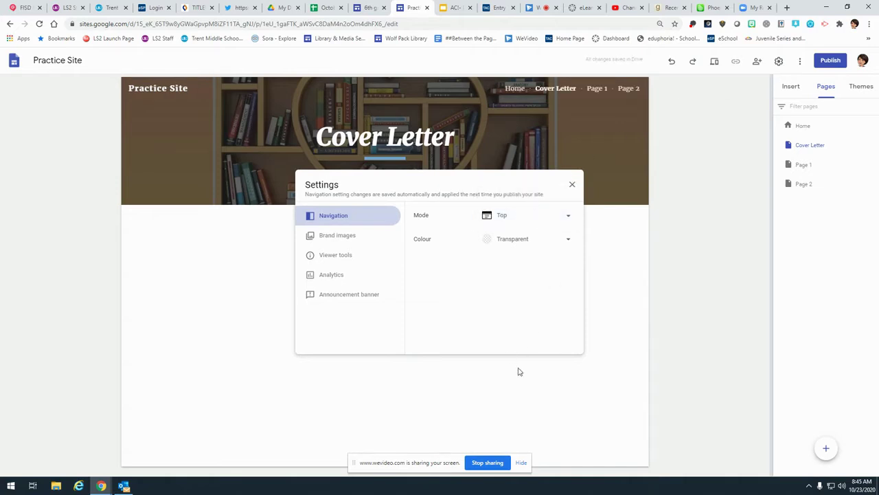
{"action": "left_click", "coordinate": [529, 385]}
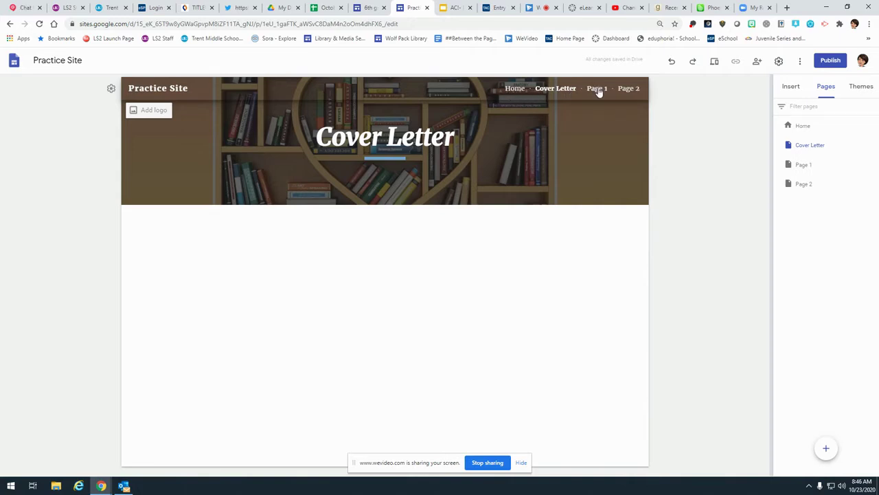
{"action": "left_click_drag", "start_coordinate": [810, 149], "coordinate": [791, 197]}
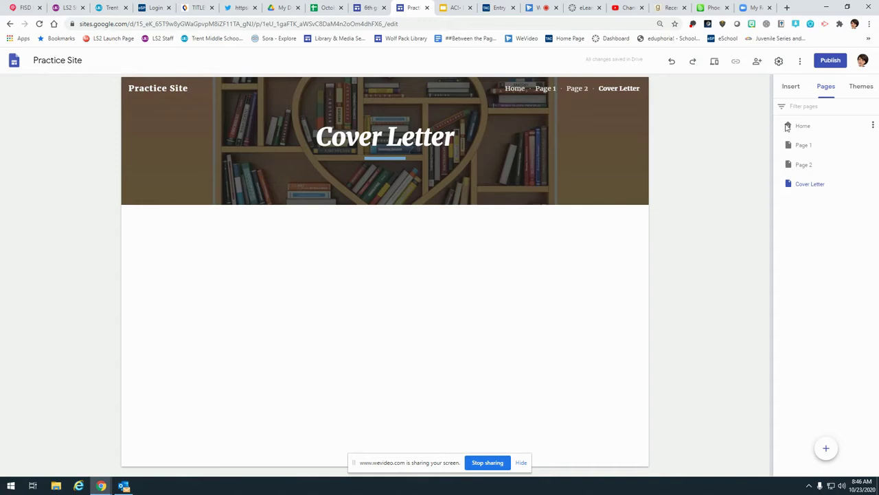
- Add a text box reading "Page 1" in centred Title style below the Cover Letter section on the Home page
{"action": "left_click", "coordinate": [801, 126]}
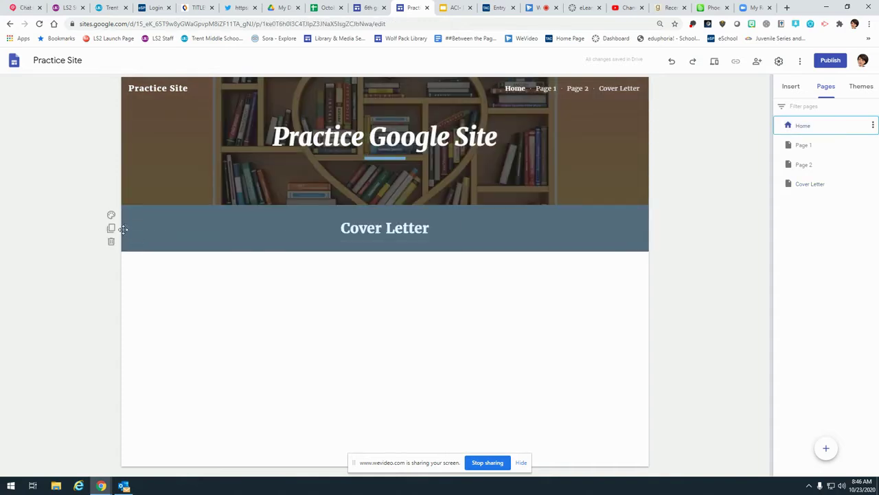
{"action": "mouse_move", "coordinate": [108, 221]}
{"action": "left_click", "coordinate": [792, 88]}
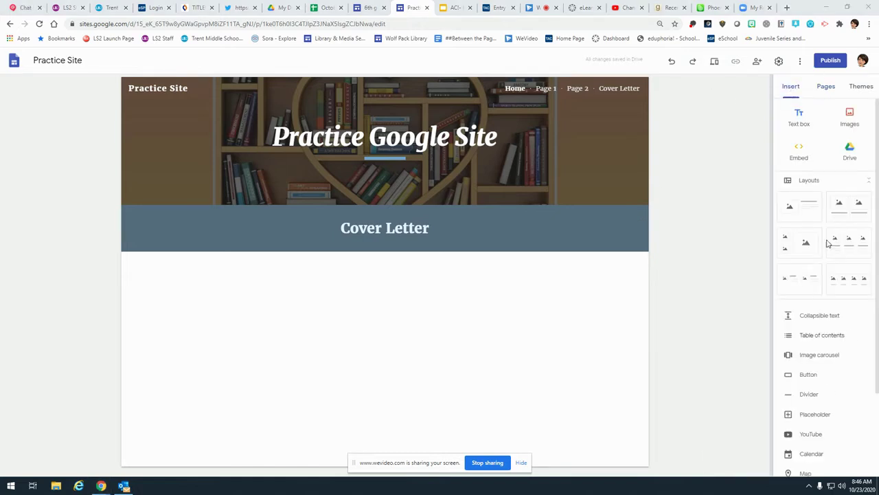
{"action": "left_click", "coordinate": [799, 118]}
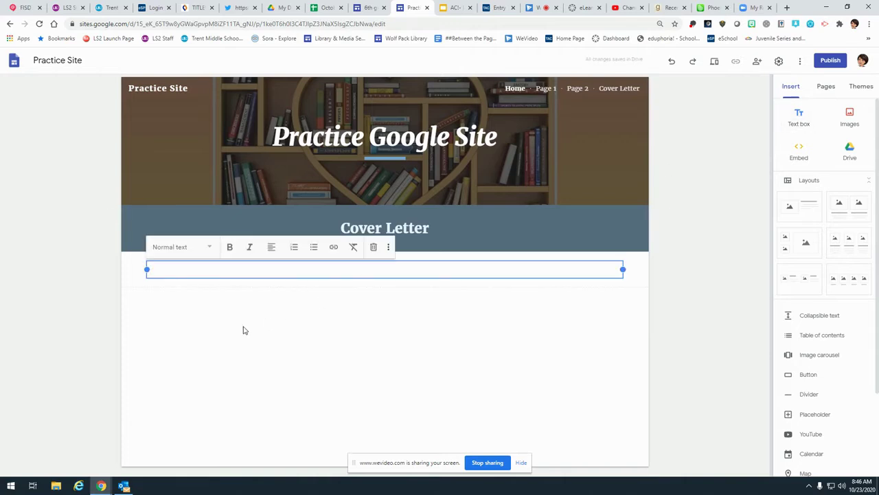
{"action": "left_click", "coordinate": [191, 249]}
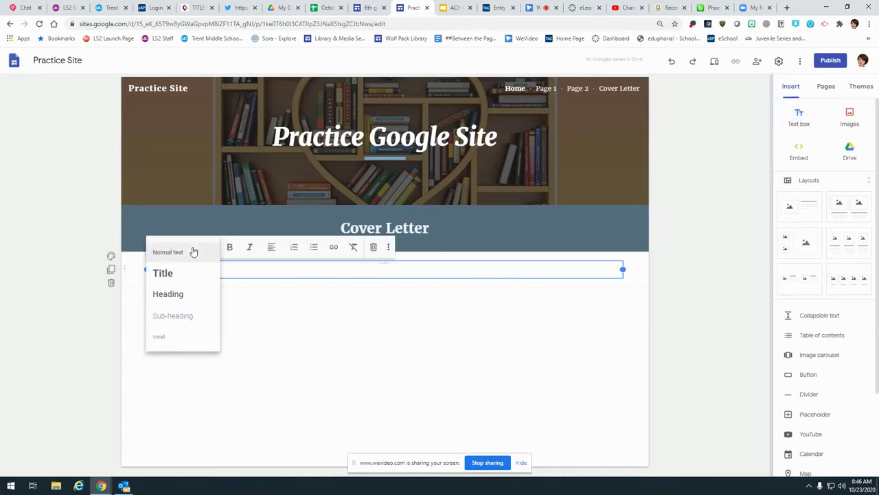
{"action": "left_click", "coordinate": [186, 273]}
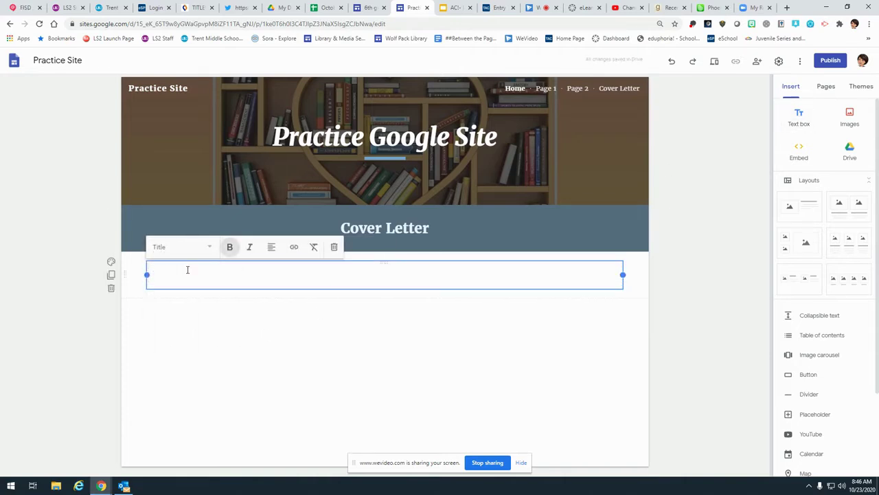
{"action": "left_click", "coordinate": [273, 249]}
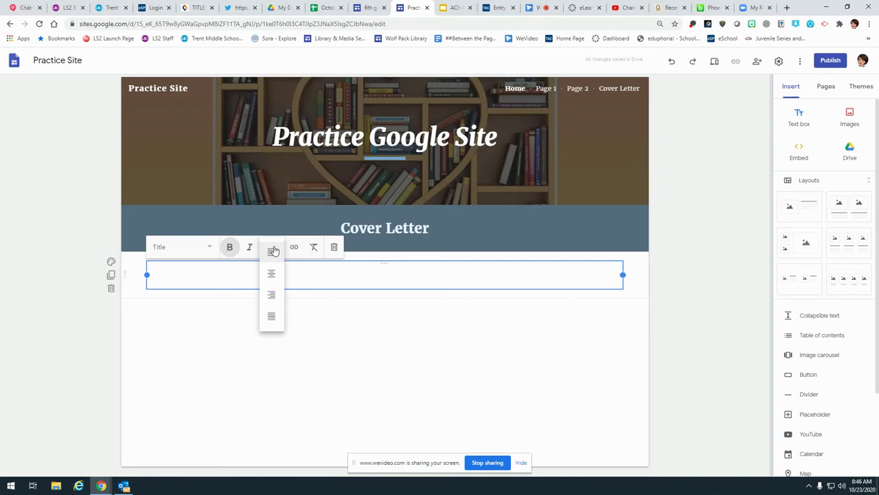
{"action": "left_click", "coordinate": [272, 273]}
{"action": "type", "text": "Page 1"}
{"action": "key", "text": "Return"}
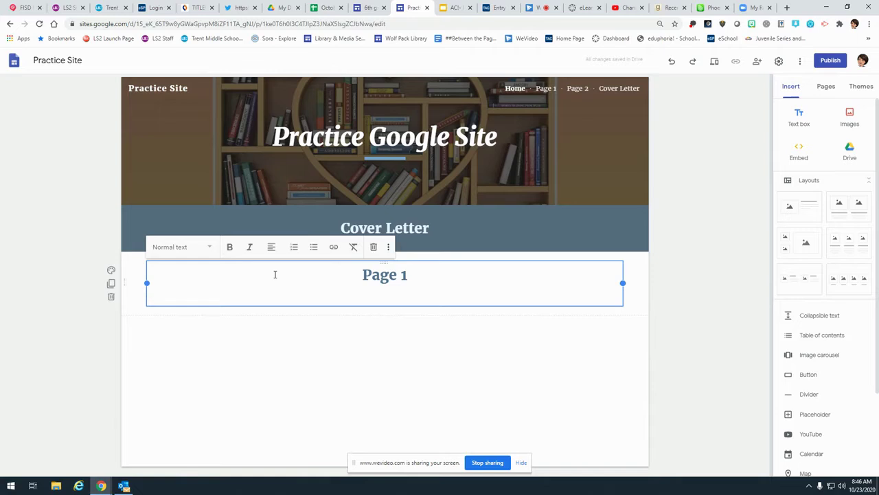
{"action": "key", "text": "BackSpace"}
{"action": "left_click", "coordinate": [355, 334]}
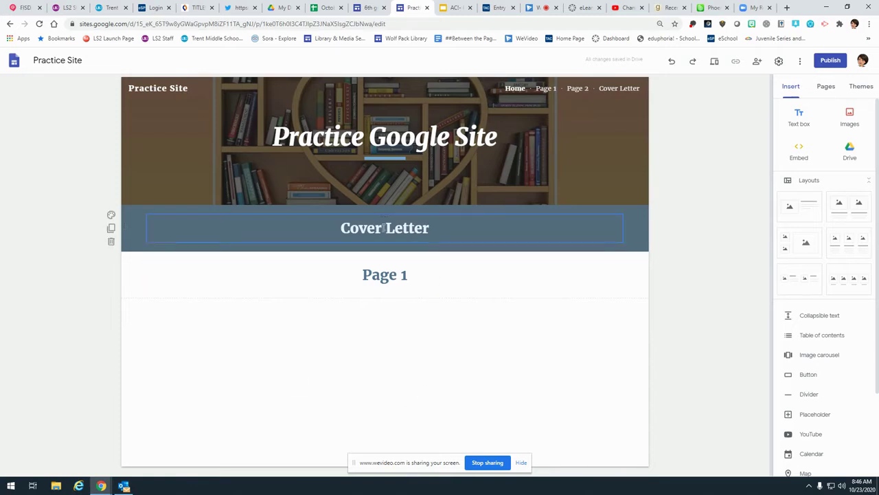
- Link the "Cover Letter" heading on the Home page to the site's Cover Letter page
{"action": "left_click_drag", "start_coordinate": [336, 229], "coordinate": [428, 227]}
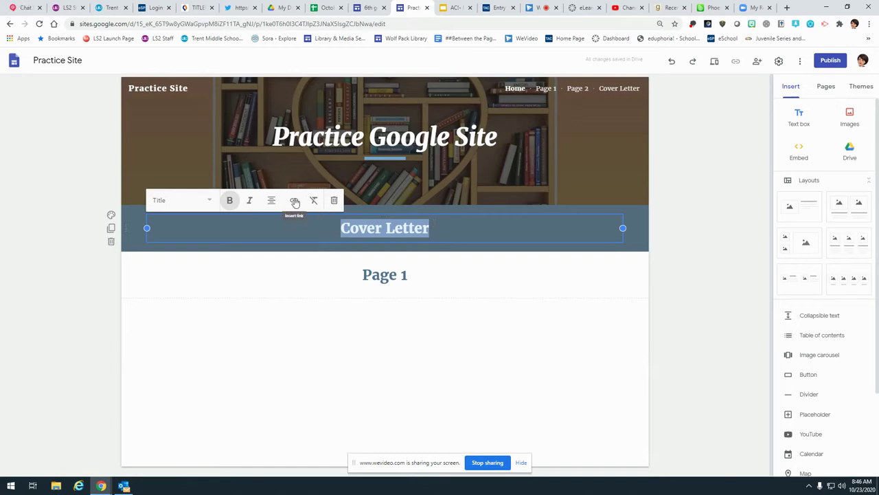
{"action": "left_click", "coordinate": [295, 201]}
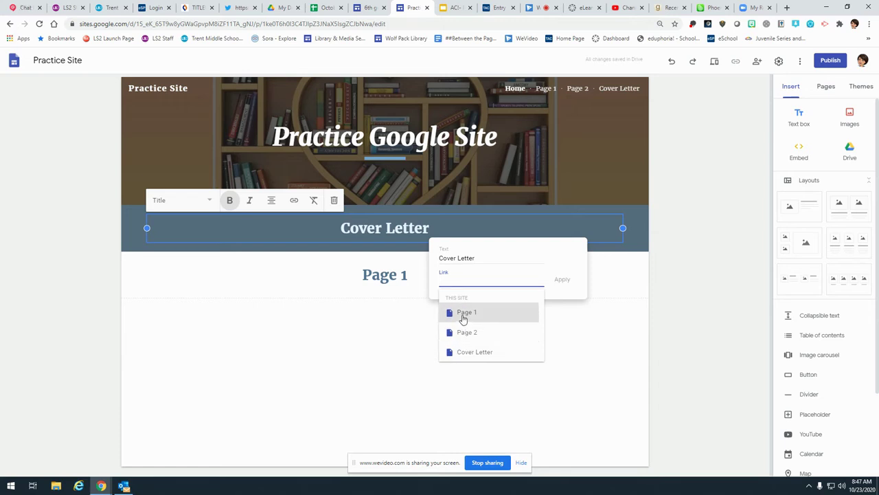
{"action": "left_click", "coordinate": [477, 351]}
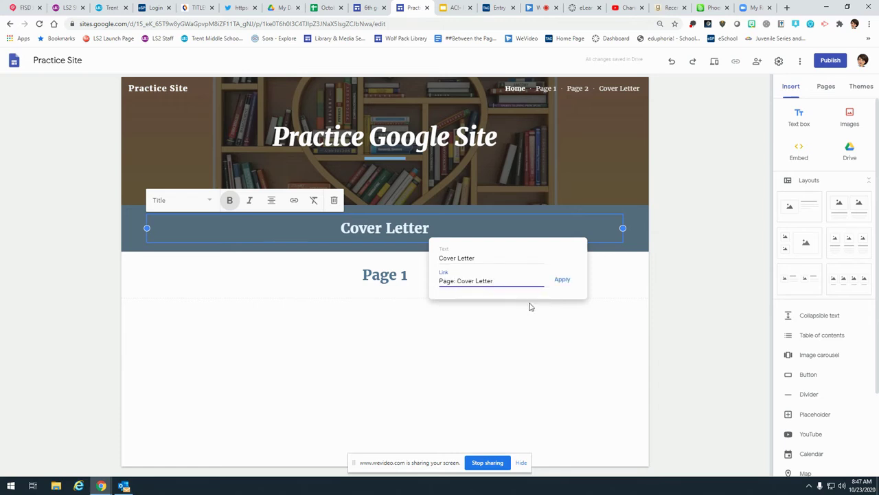
{"action": "left_click", "coordinate": [562, 279]}
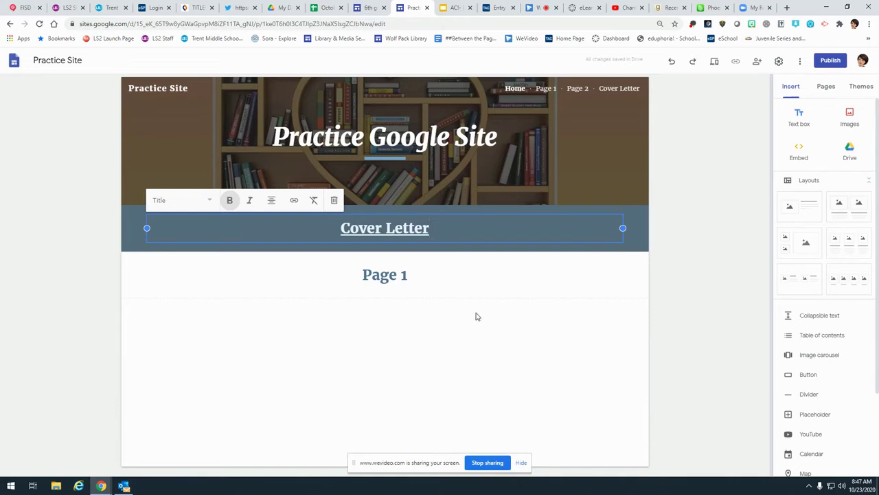
{"action": "left_click", "coordinate": [721, 223]}
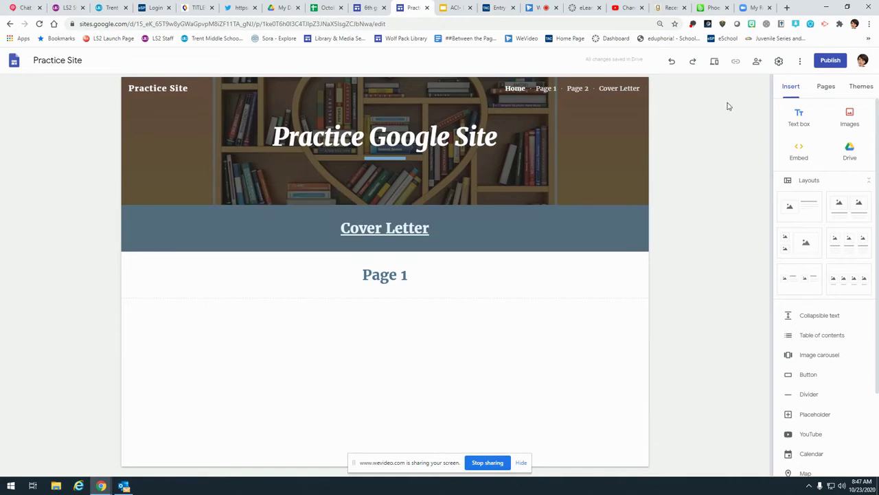
- Preview the site to test the Cover Letter heading's link, and return to editing the Home page
{"action": "left_click", "coordinate": [718, 64]}
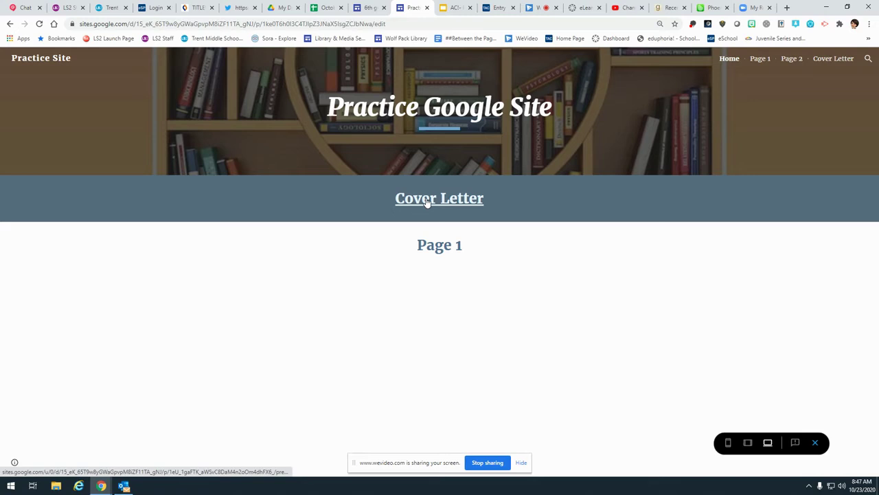
{"action": "left_click", "coordinate": [426, 201]}
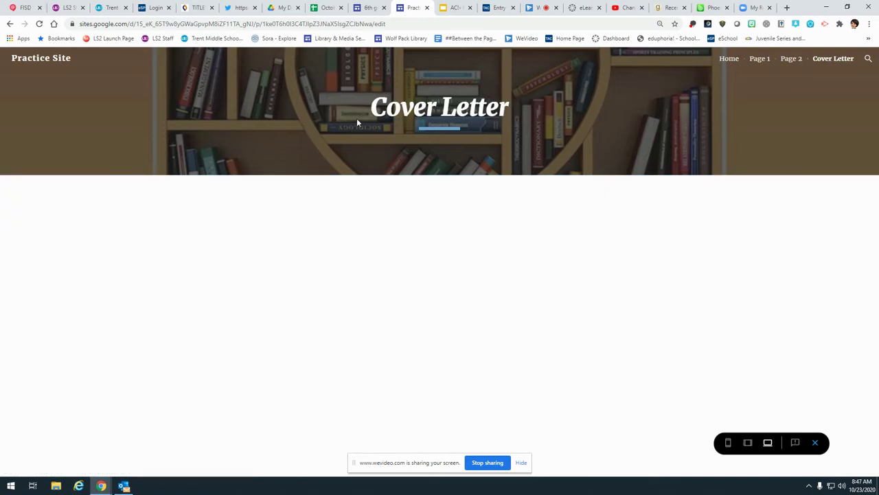
{"action": "left_click", "coordinate": [815, 443]}
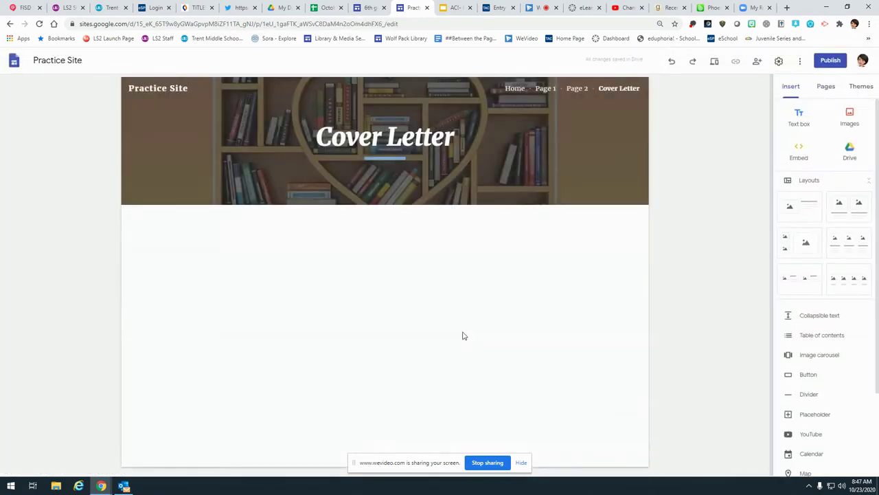
{"action": "left_click", "coordinate": [516, 90]}
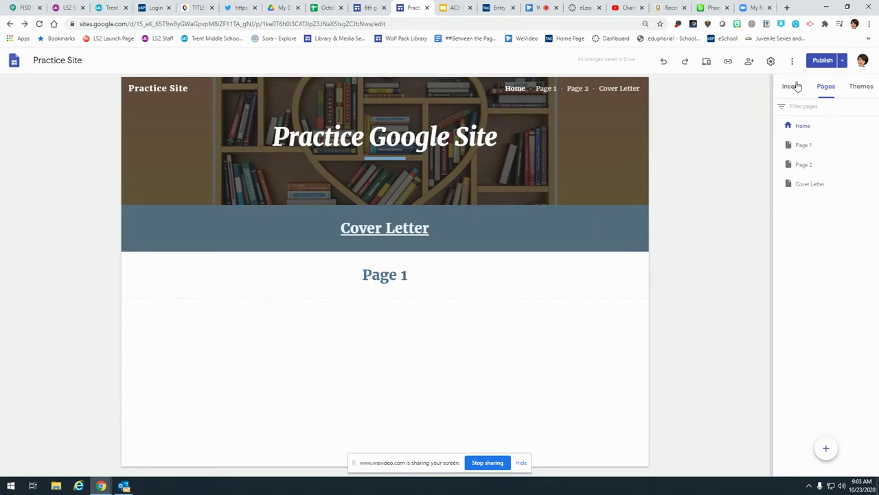
- Delete the "Cover Letter #1" text box from the Cover Letter page
{"action": "left_click", "coordinate": [806, 187]}
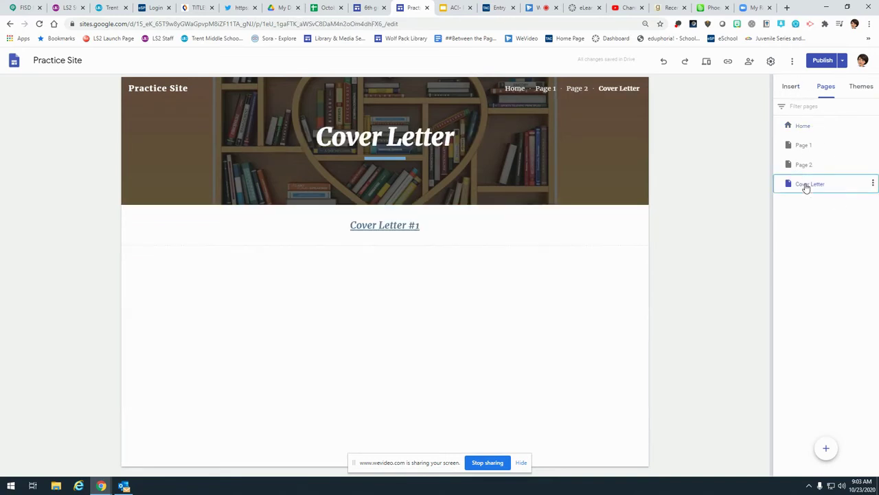
{"action": "left_click", "coordinate": [437, 226]}
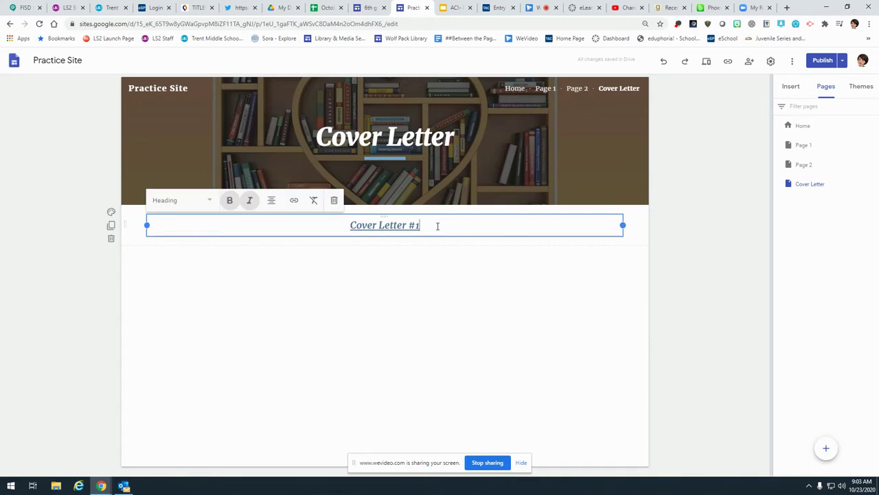
{"action": "left_click", "coordinate": [334, 200]}
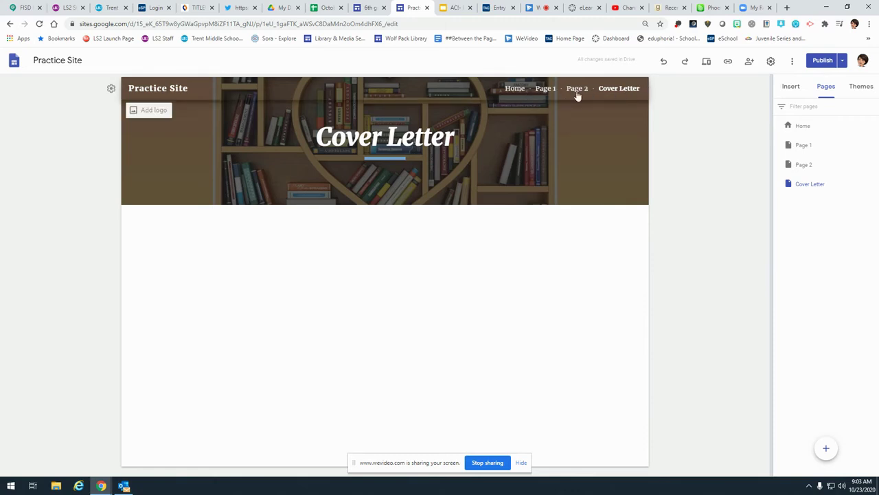
- Add a subpage named "Cover Letter #1" under the Cover Letter page
{"action": "left_click", "coordinate": [819, 187]}
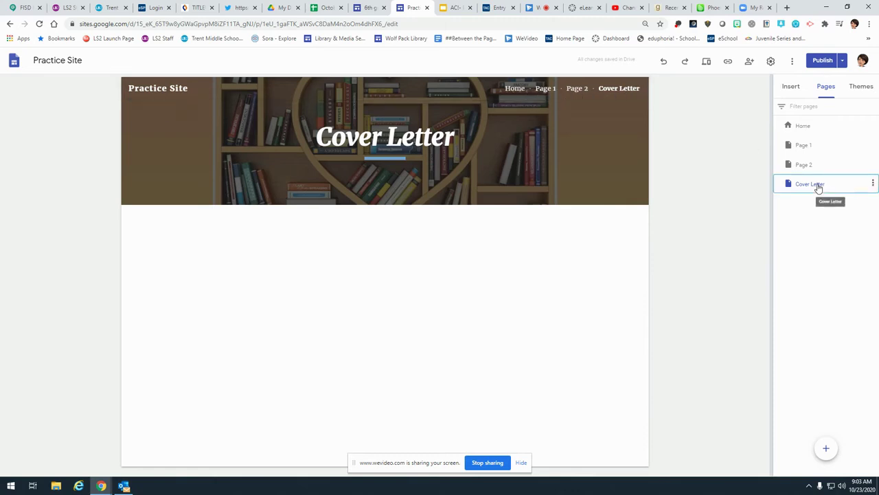
{"action": "left_click", "coordinate": [873, 186]}
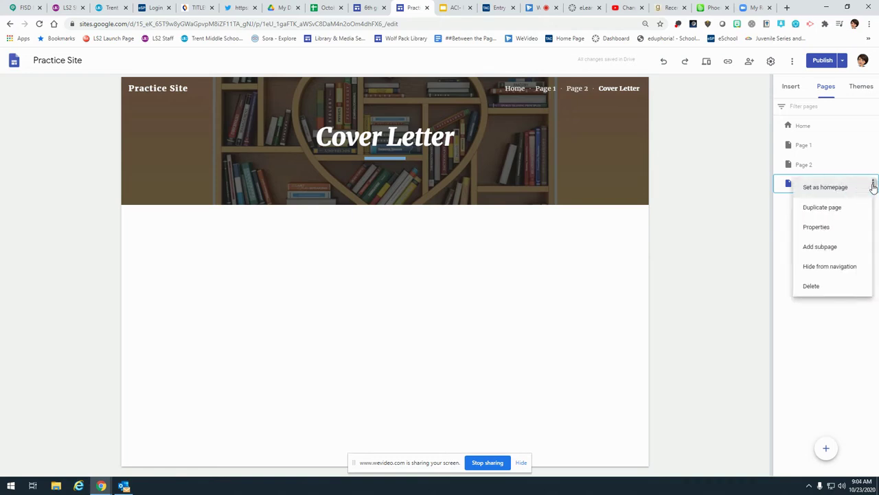
{"action": "left_click", "coordinate": [830, 256]}
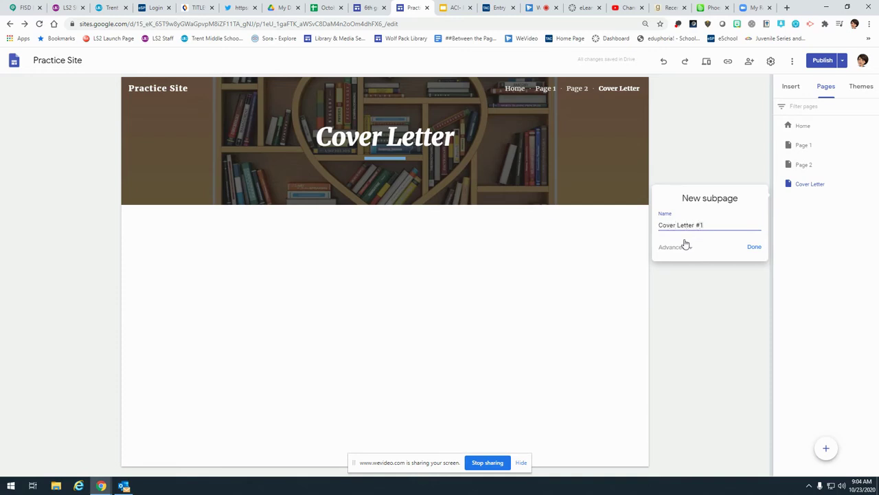
{"action": "left_click", "coordinate": [754, 246]}
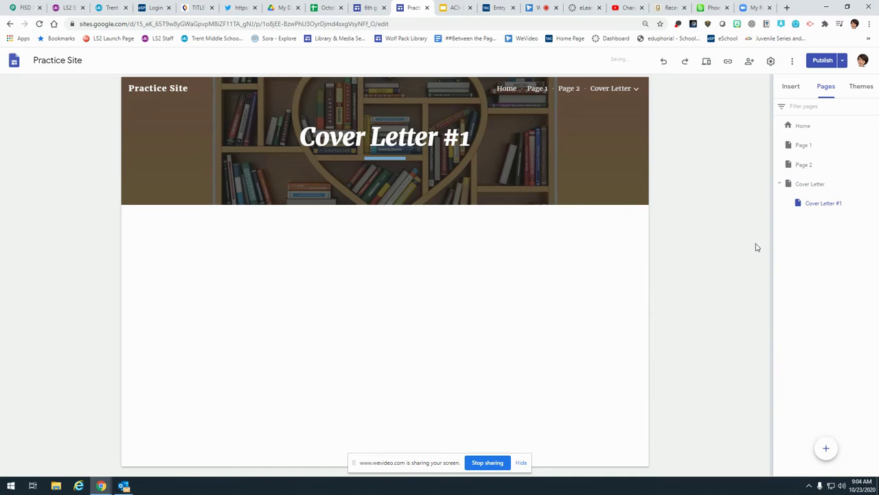
- Add a second subpage named "Cover Letter #2" under the Cover Letter page
{"action": "left_click", "coordinate": [873, 184]}
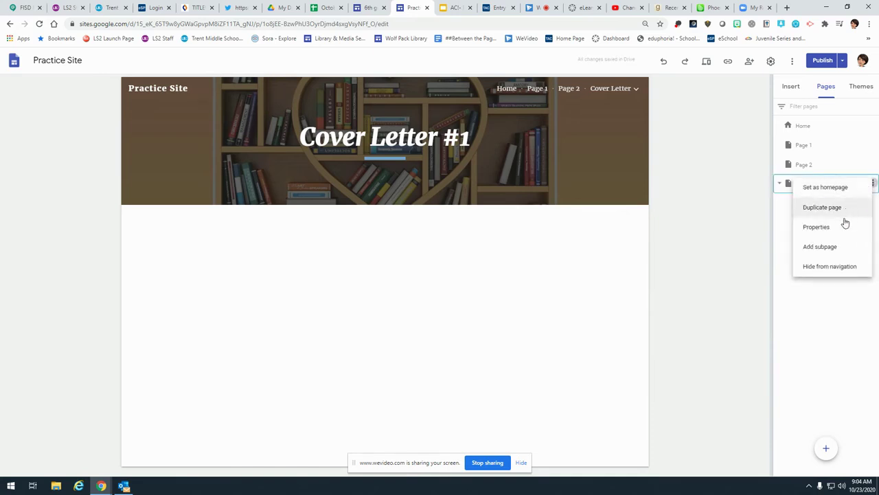
{"action": "left_click", "coordinate": [837, 249]}
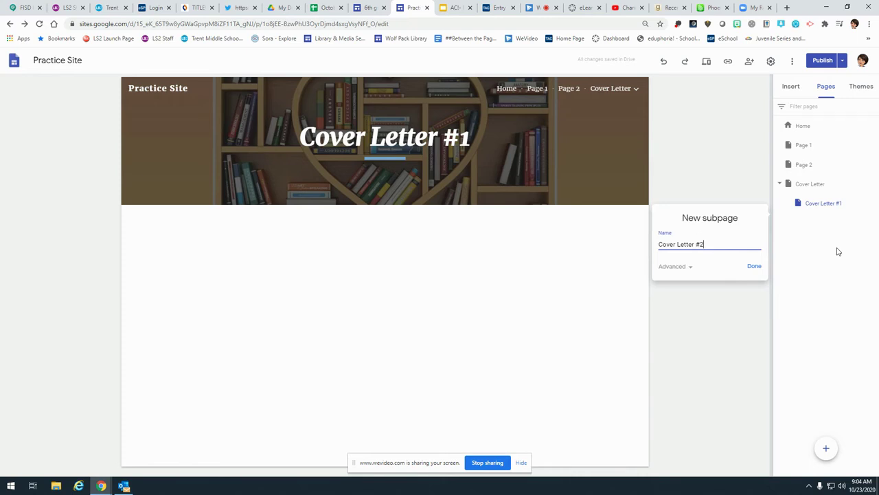
{"action": "type", "text": "Cover Letter #2"}
{"action": "left_click", "coordinate": [755, 267]}
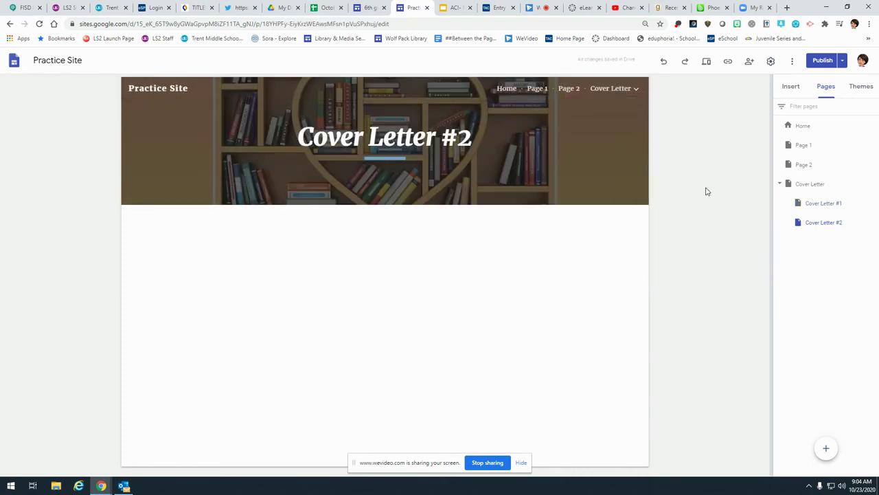
- Check the Cover Letter subpages in the site's navigation and return to the Home page
{"action": "mouse_move", "coordinate": [609, 90]}
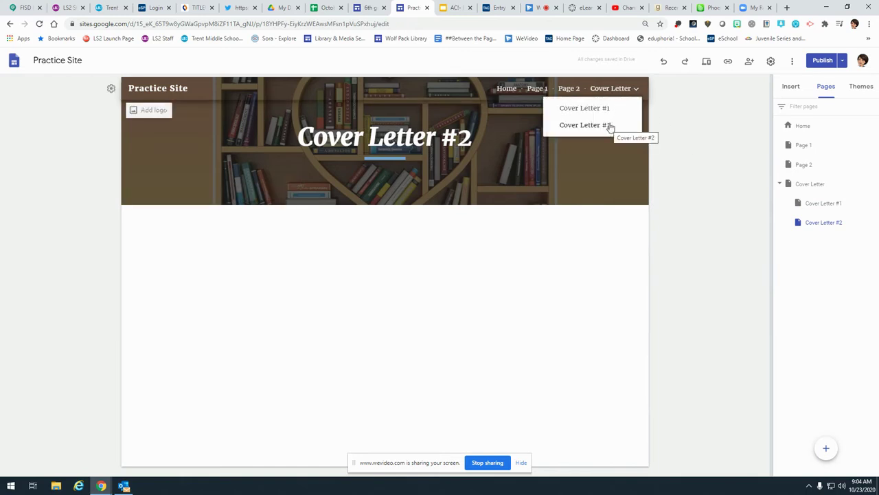
{"action": "left_click", "coordinate": [813, 185]}
{"action": "left_click", "coordinate": [805, 127]}
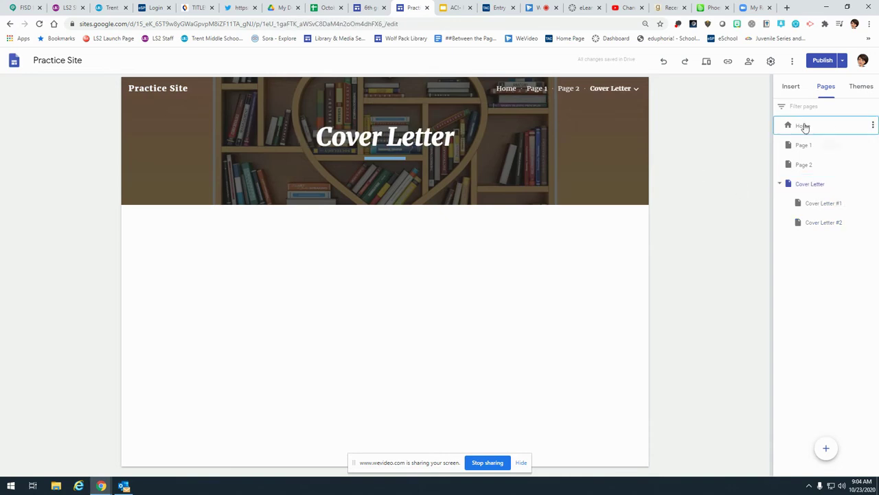
- Add a centered text box in Title style reading "Cover Letter #1" to the Cover Letter page
{"action": "left_click", "coordinate": [815, 183]}
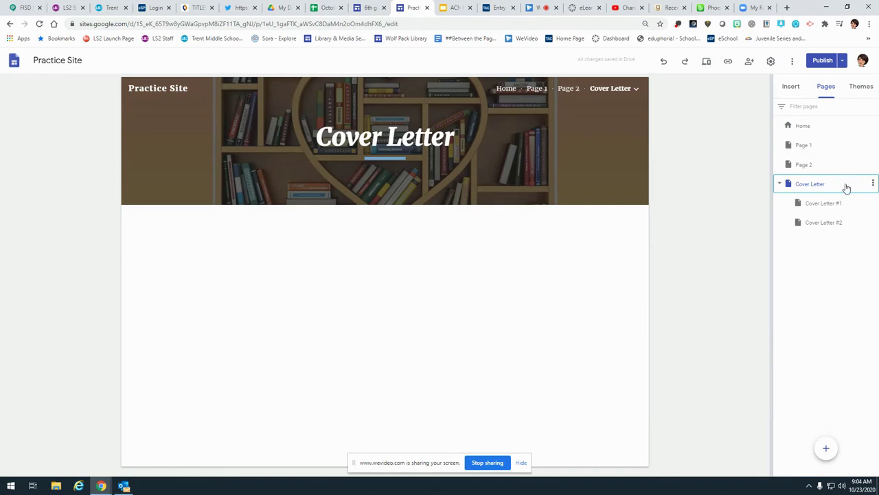
{"action": "left_click", "coordinate": [791, 86]}
{"action": "left_click", "coordinate": [801, 119]}
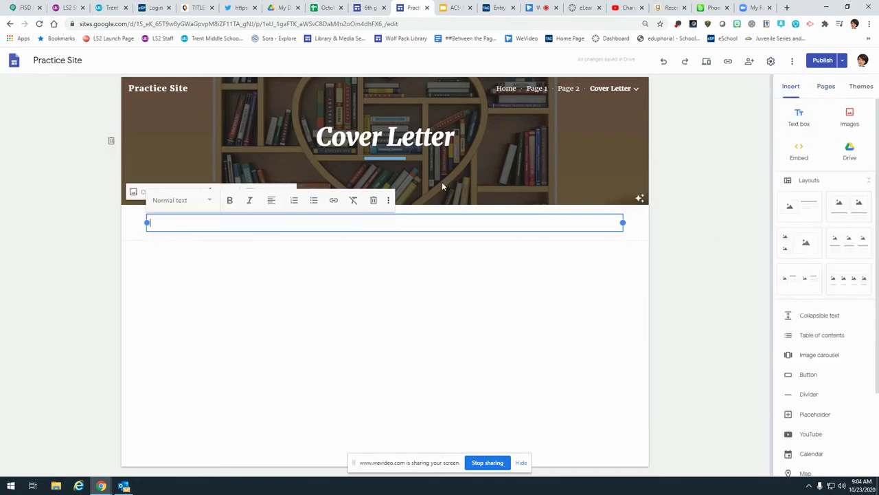
{"action": "left_click", "coordinate": [210, 200]}
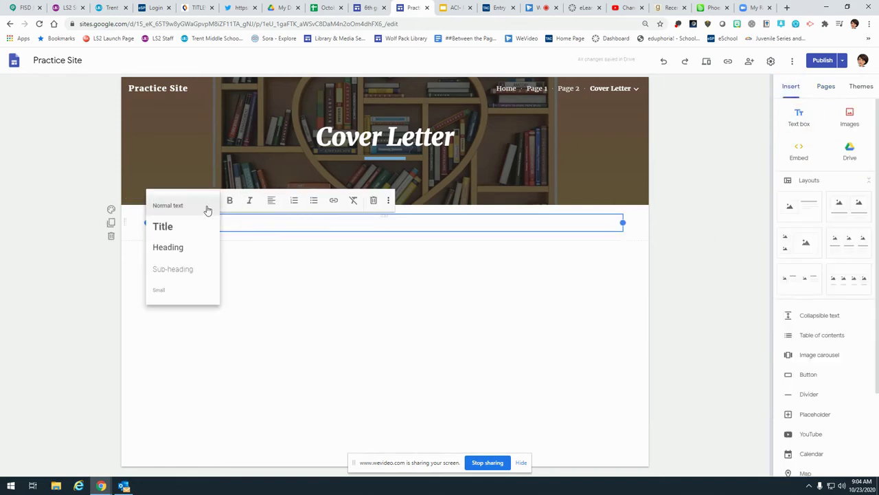
{"action": "left_click", "coordinate": [196, 229]}
{"action": "left_click", "coordinate": [271, 200]}
{"action": "left_click", "coordinate": [272, 246]}
{"action": "type", "text": "Cover Letter "}
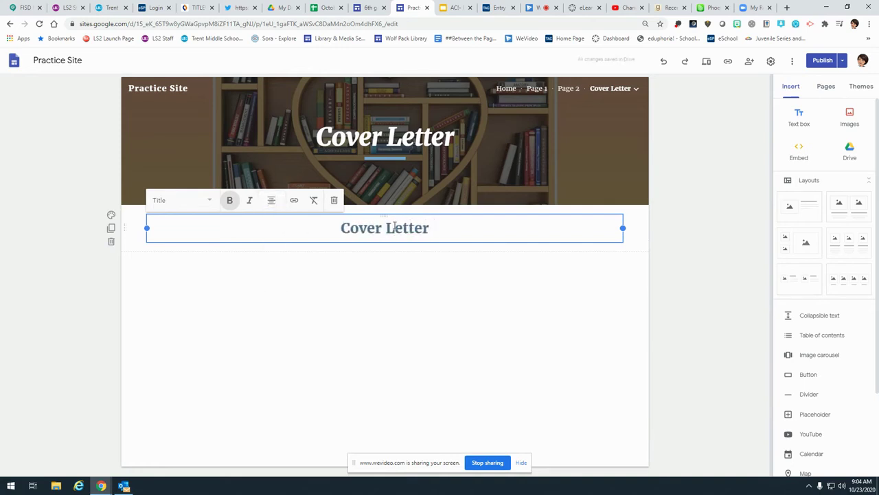
{"action": "type", "text": "#1"}
{"action": "left_click", "coordinate": [460, 290]}
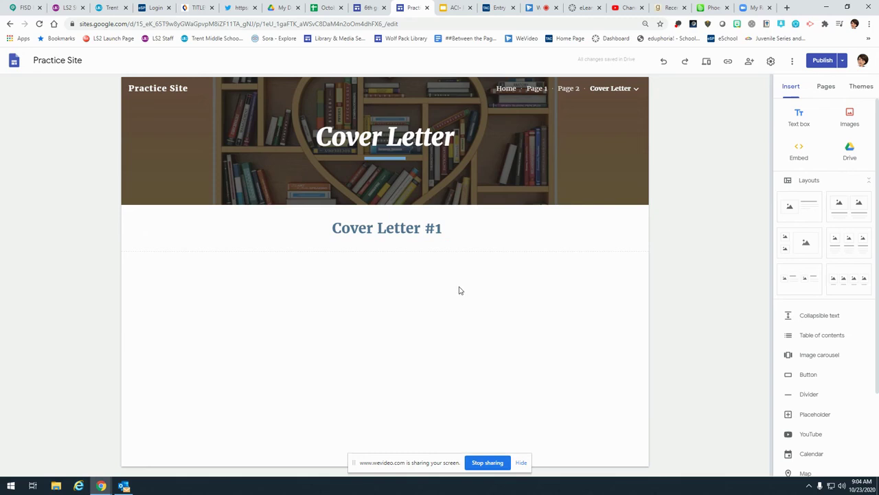
- Link the "Cover Letter #1" text on the Cover Letter page to the Cover Letter #1 subpage
{"action": "left_click", "coordinate": [373, 229]}
{"action": "left_click_drag", "start_coordinate": [432, 222], "coordinate": [450, 218]}
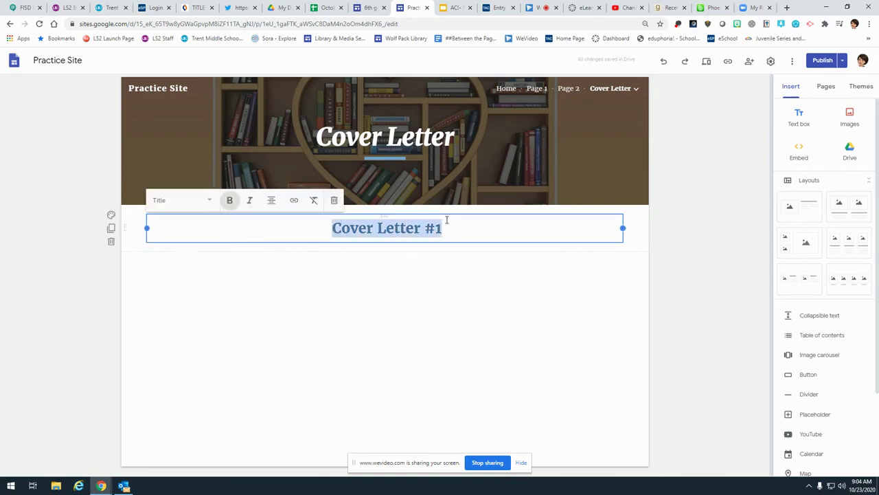
{"action": "left_click", "coordinate": [294, 200]}
{"action": "scroll", "coordinate": [381, 331], "scroll_direction": "down", "scroll_amount": 1}
{"action": "left_click", "coordinate": [383, 332]}
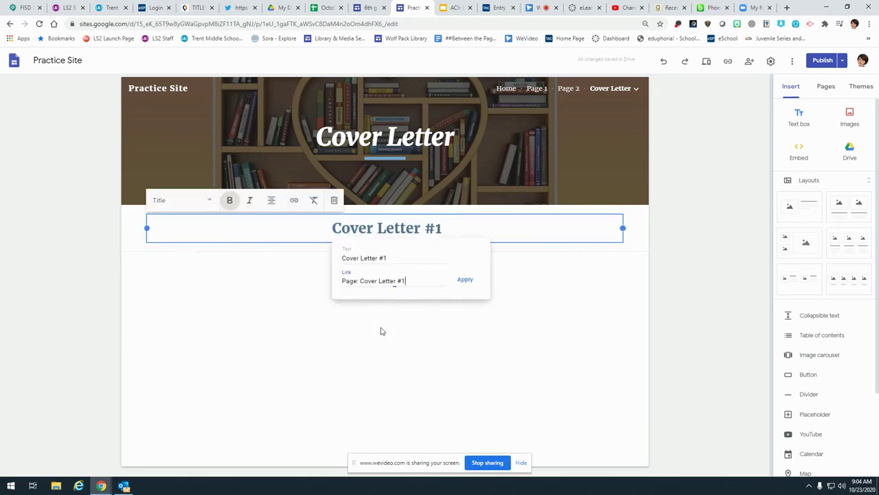
{"action": "left_click", "coordinate": [466, 279]}
{"action": "left_click", "coordinate": [537, 351]}
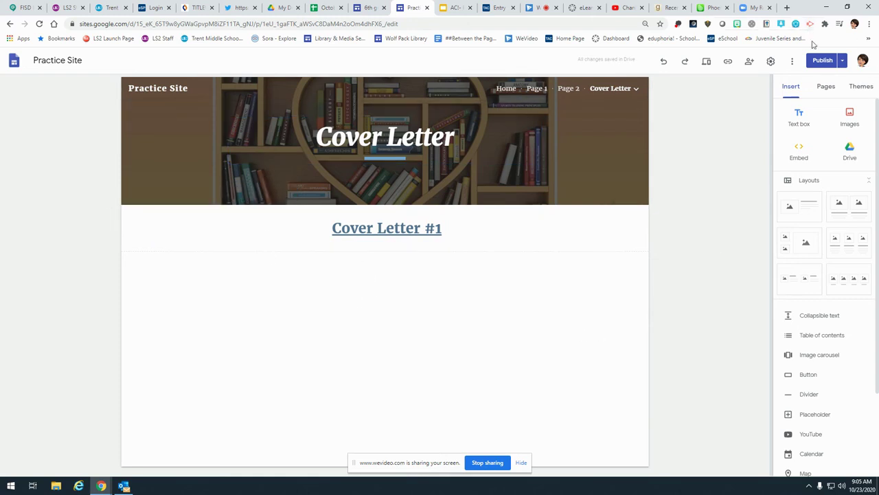
- Publish the site's pending changes, including the updated Cover Letter page and its new subpages
{"action": "left_click", "coordinate": [822, 61]}
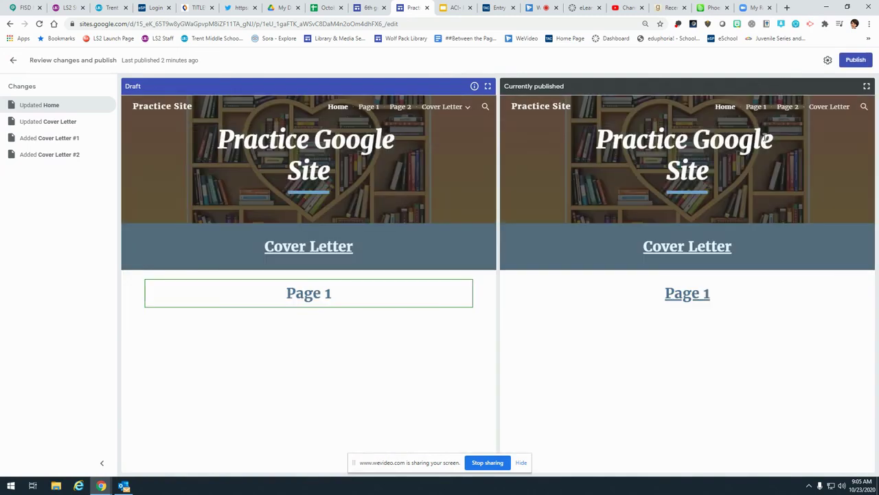
{"action": "left_click", "coordinate": [856, 61]}
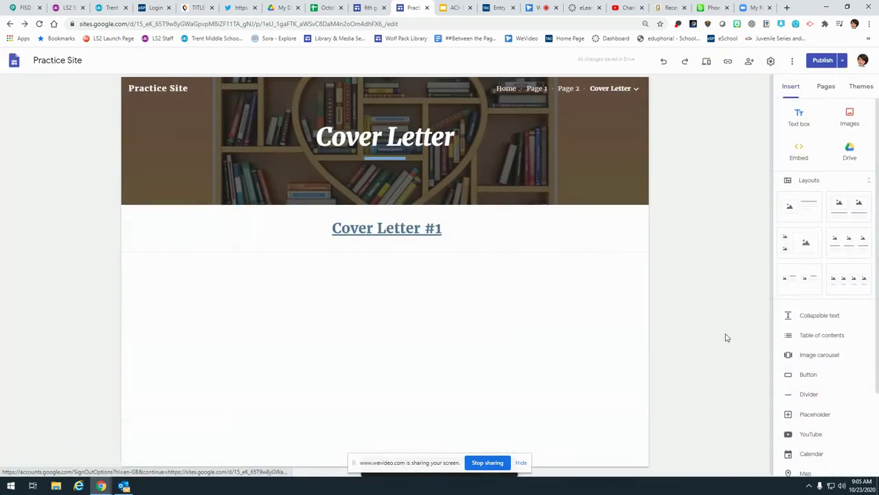
- Open the Cover Letter #1 subpage and check its page options and the Cover Letter entry in the site navigation
{"action": "left_click", "coordinate": [821, 87]}
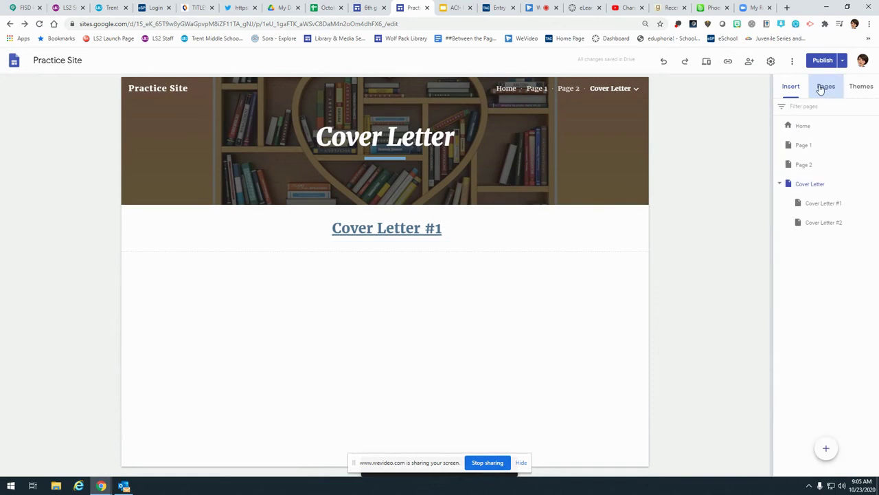
{"action": "left_click", "coordinate": [830, 204]}
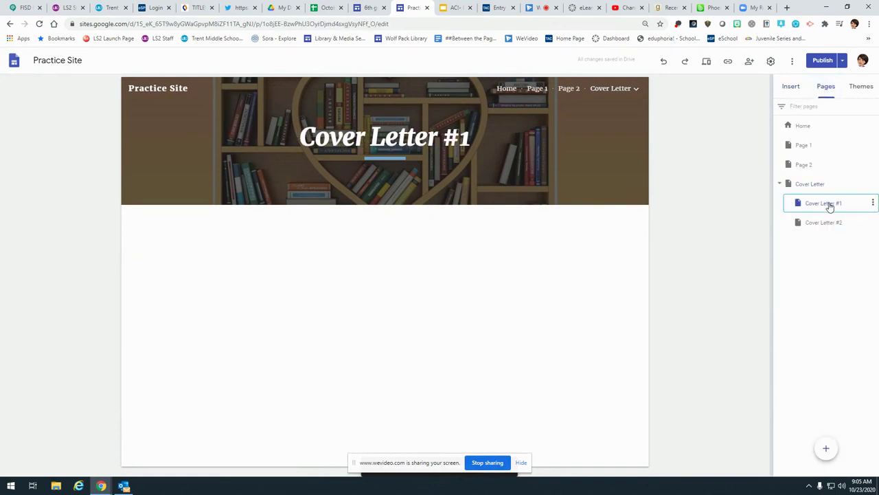
{"action": "left_click", "coordinate": [872, 202]}
{"action": "left_click", "coordinate": [749, 253]}
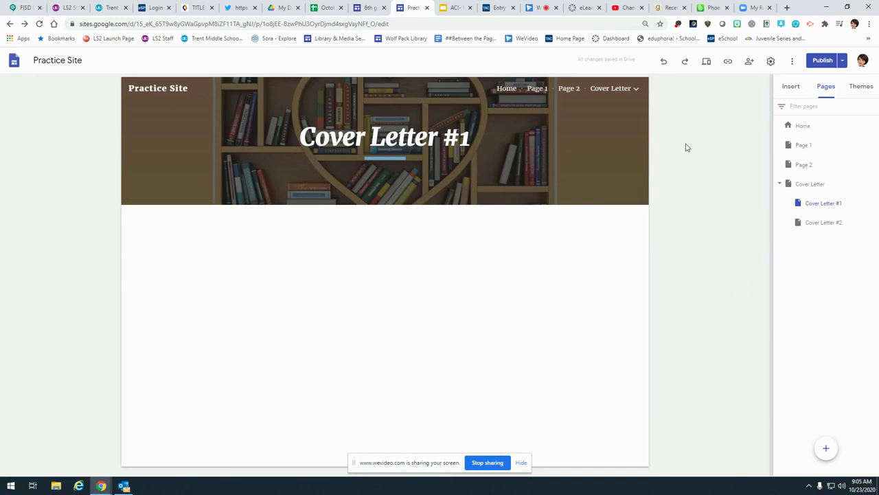
{"action": "mouse_move", "coordinate": [635, 92]}
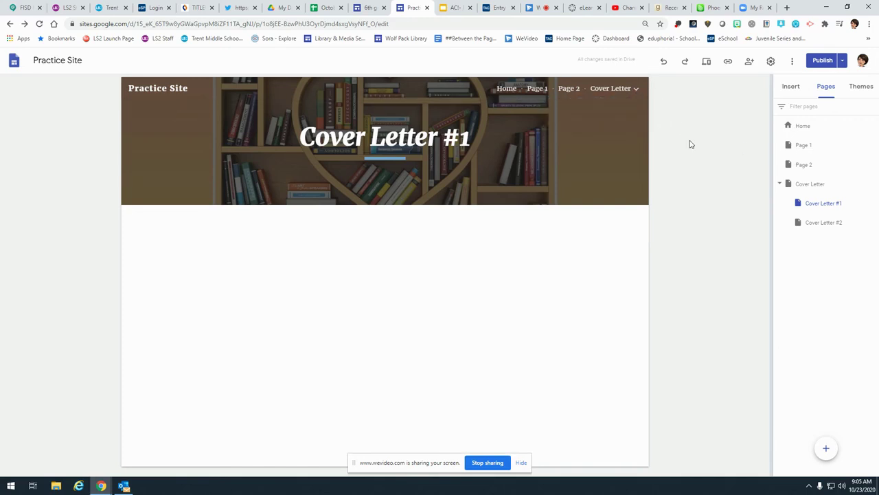